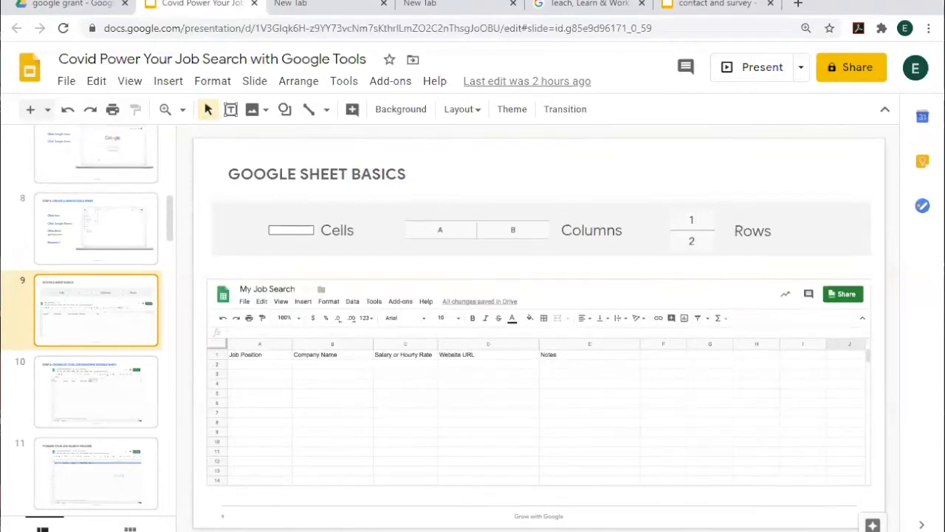
# Review the slides on organizing and formatting the job search tracker in Google Sheets.
pyautogui.click(66, 381)
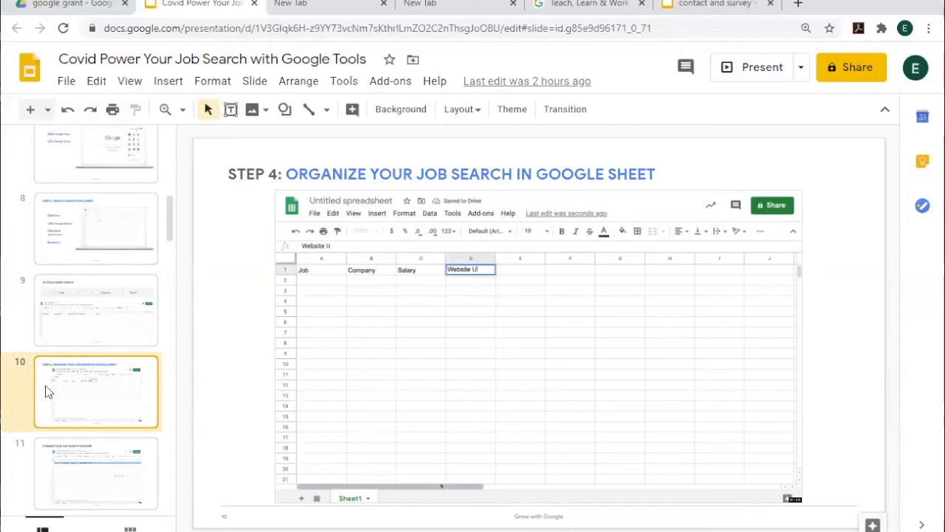
pyautogui.click(66, 467)
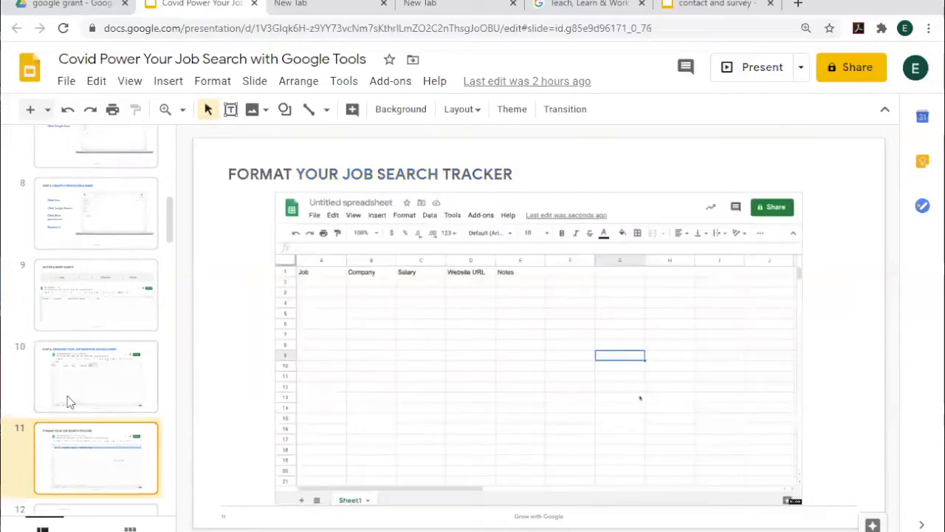
pyautogui.scroll(-3, 79, 357)
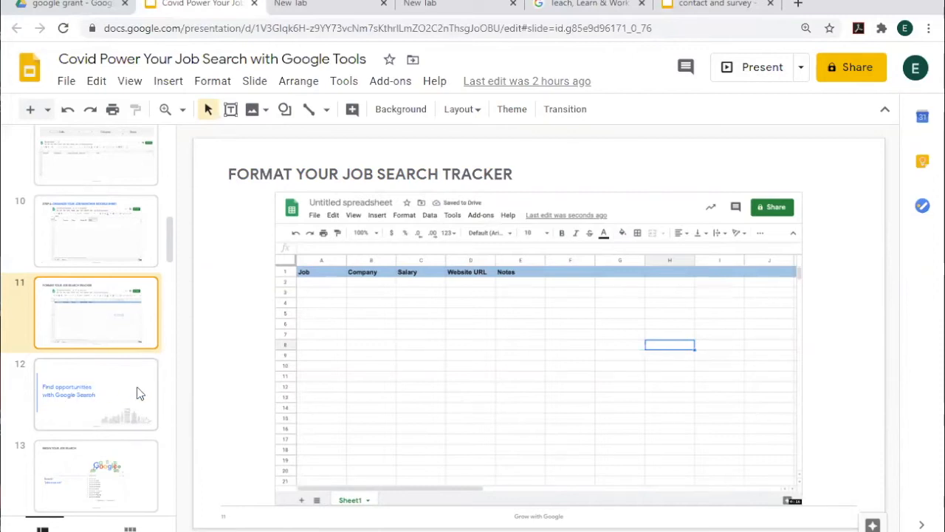
# Switch to Google Sheets from the Google apps on a new tab page and create a blank spreadsheet.
pyautogui.click(321, 6)
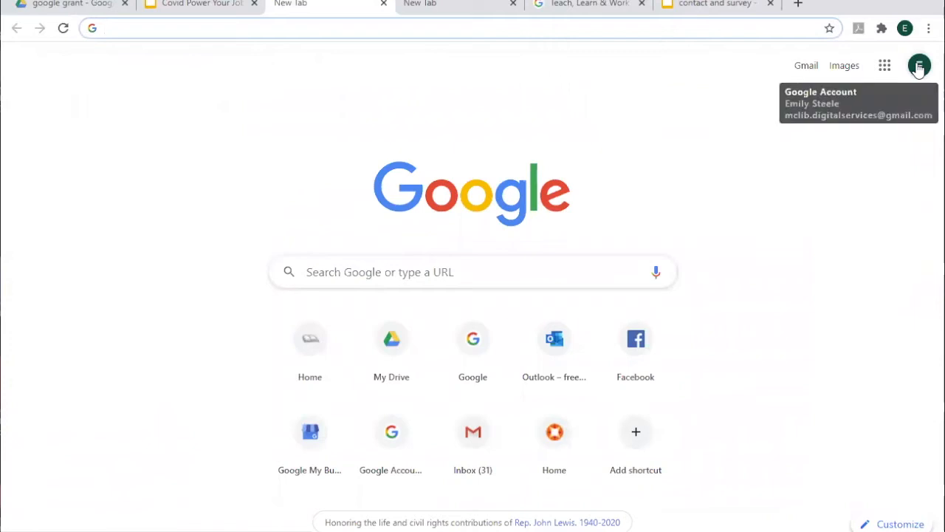
pyautogui.click(885, 68)
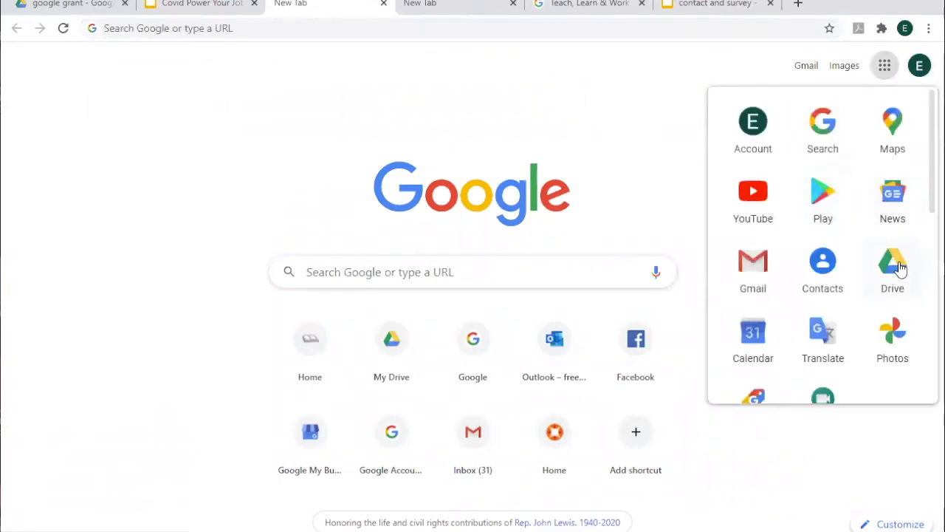
pyautogui.scroll(-4, 867, 266)
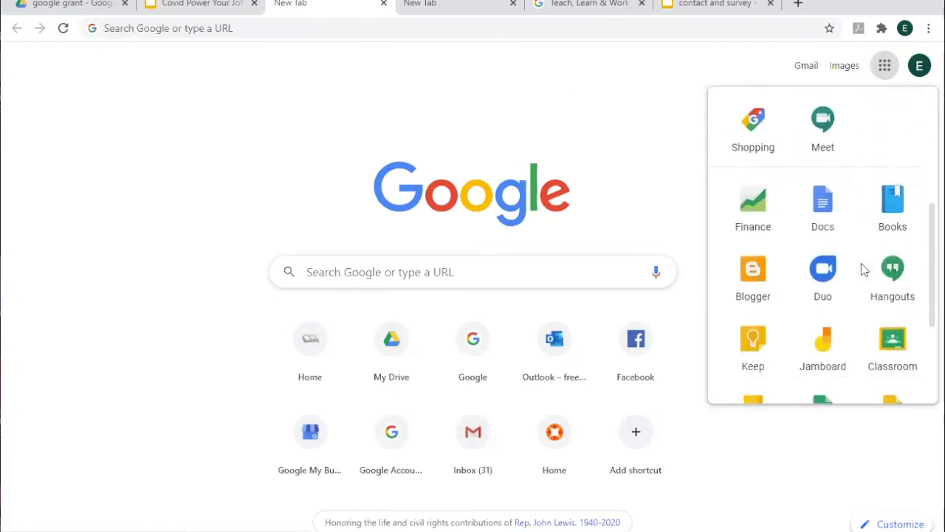
pyautogui.scroll(-1, 862, 264)
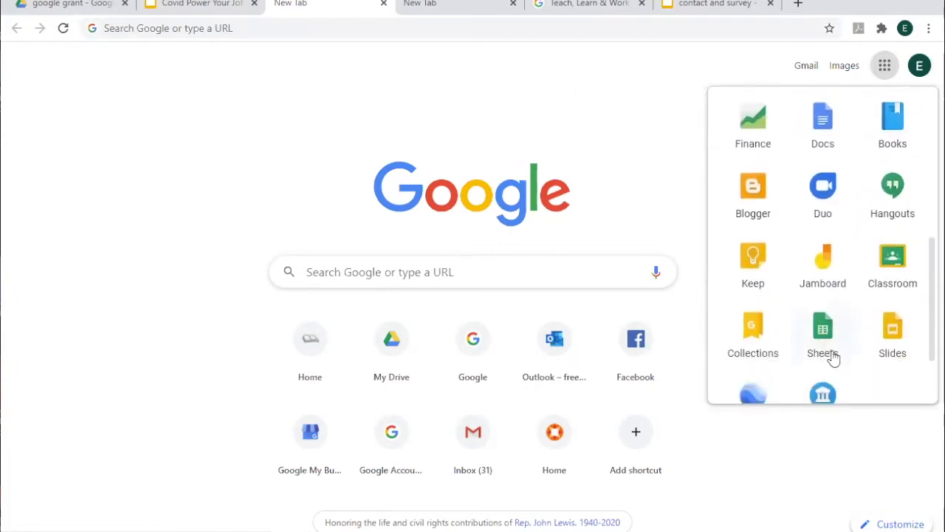
pyautogui.click(837, 357)
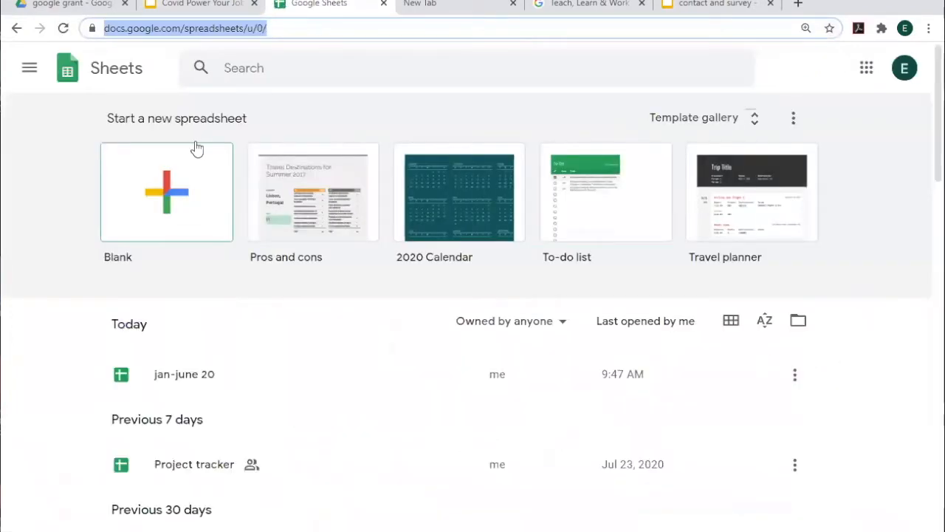
pyautogui.click(159, 194)
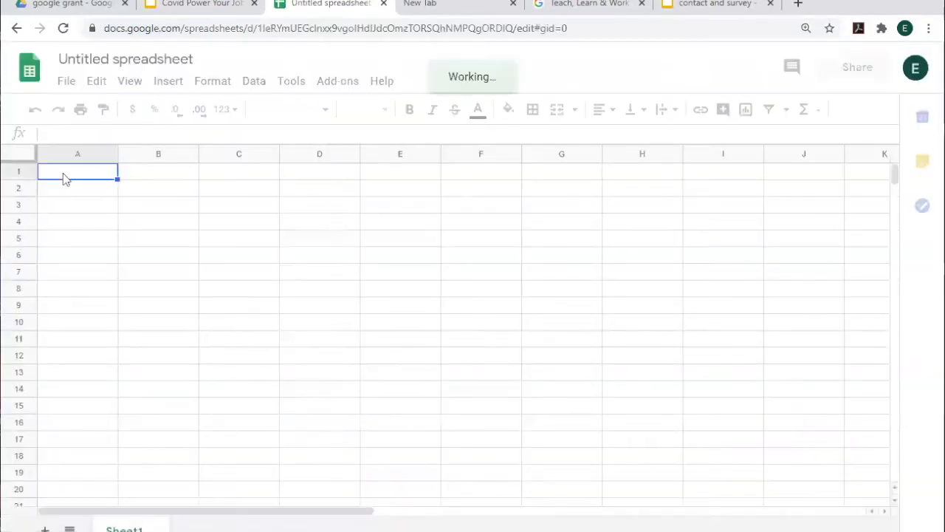
# Enter the headers "Job title", "company", "salary", "website URL" and "Notes" in cells A1 through E1.
pyautogui.write('Job title')
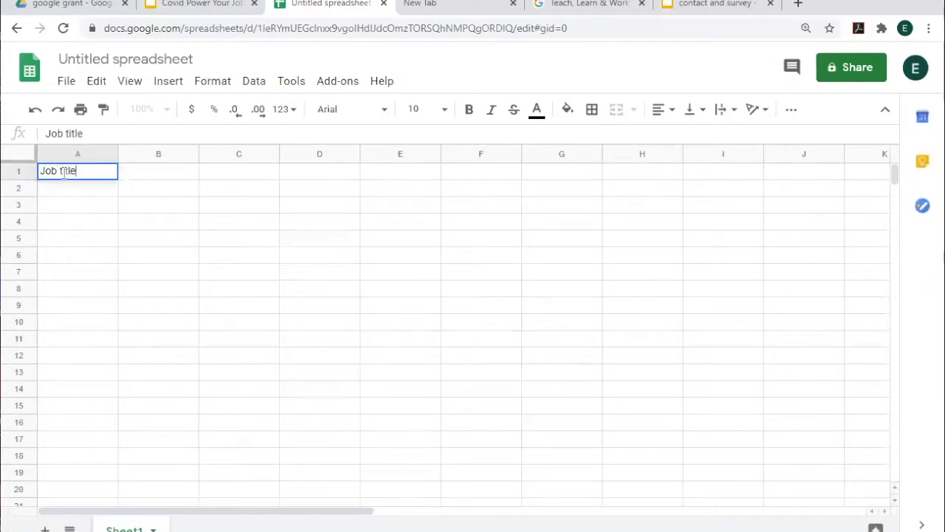
pyautogui.press('Tab')
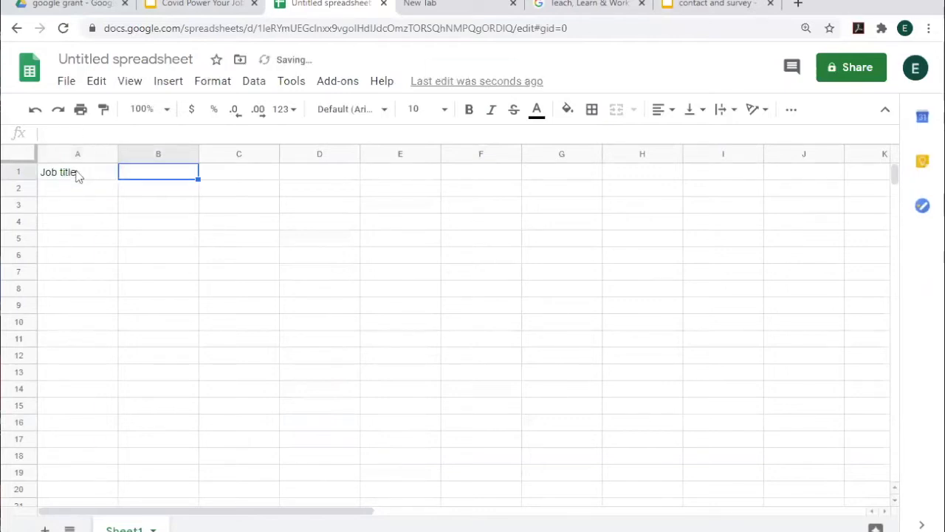
pyautogui.write('company')
pyautogui.press('Tab')
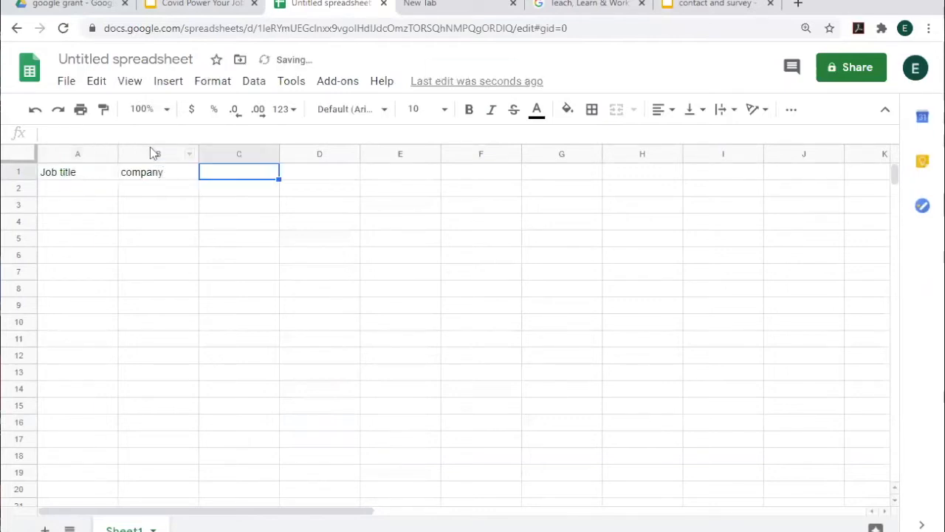
pyautogui.write('salary')
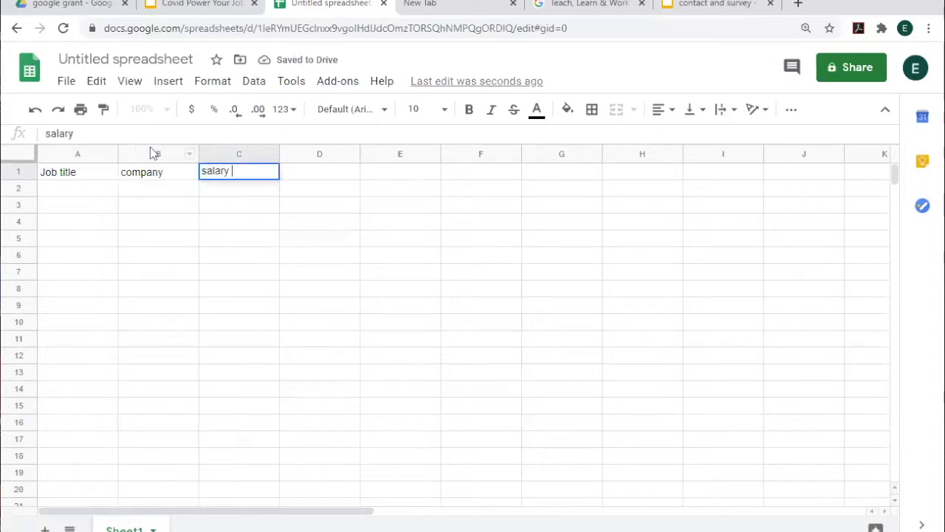
pyautogui.press('Tab')
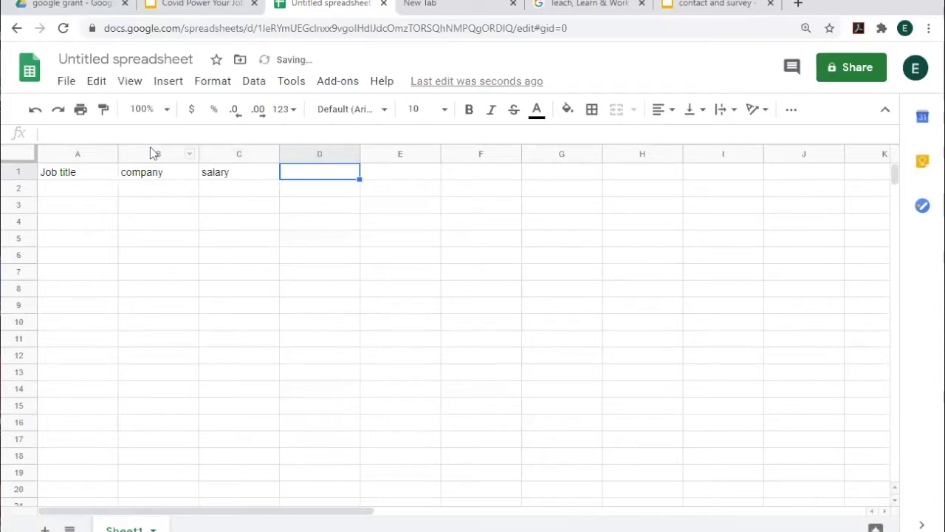
pyautogui.write('W')
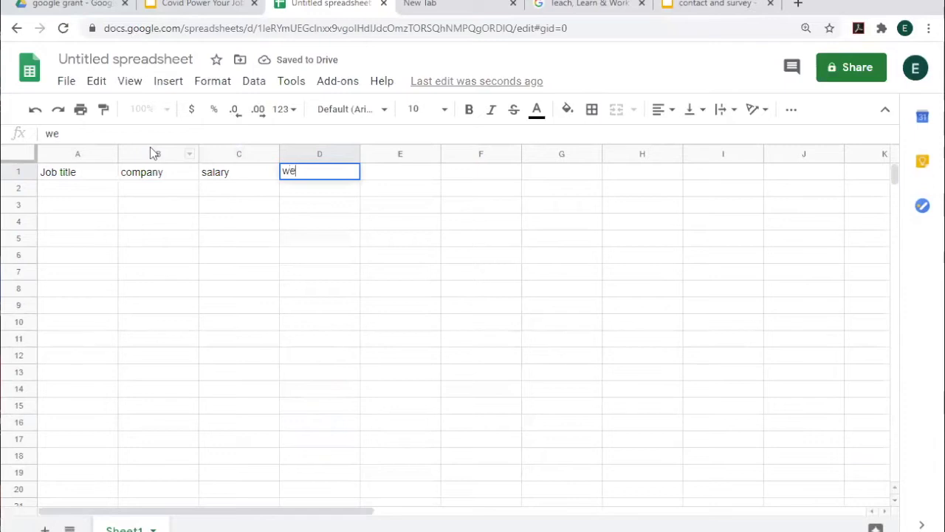
pyautogui.write('ebsite URL')
pyautogui.press('Tab')
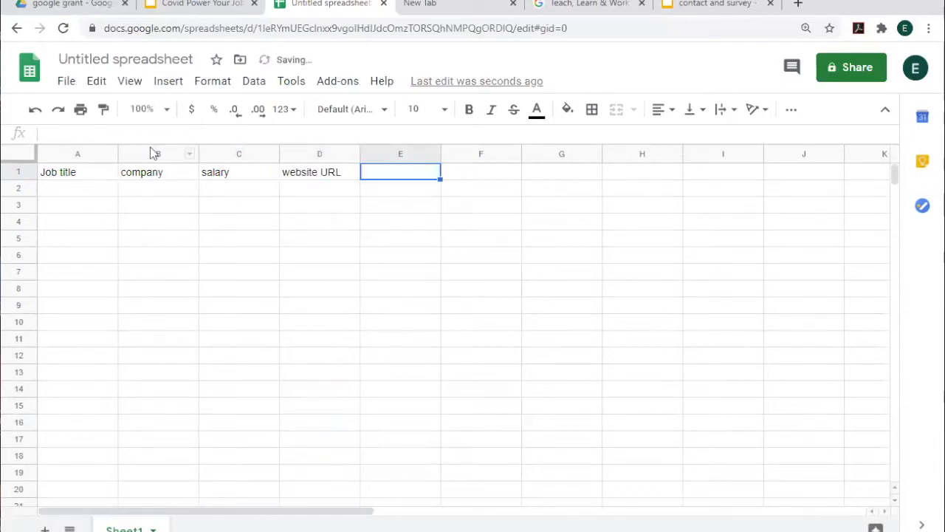
pyautogui.write('Notes')
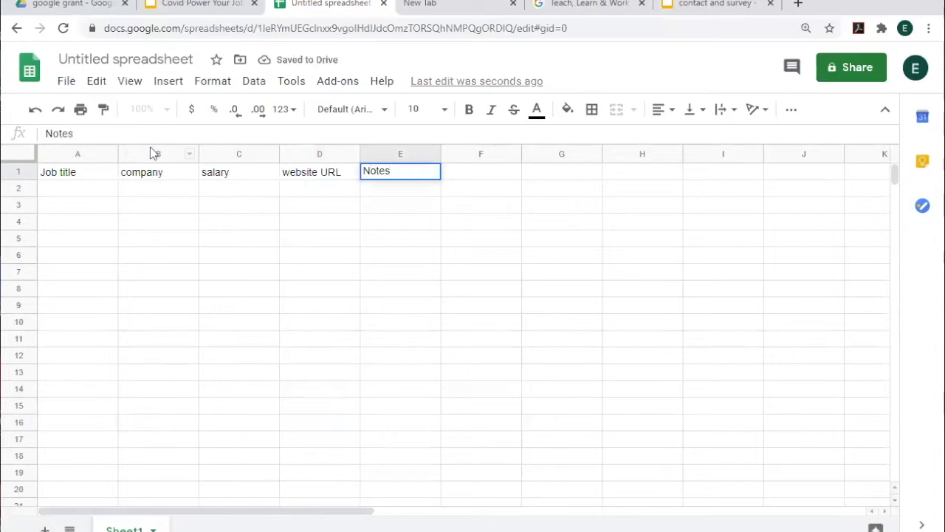
pyautogui.click(247, 221)
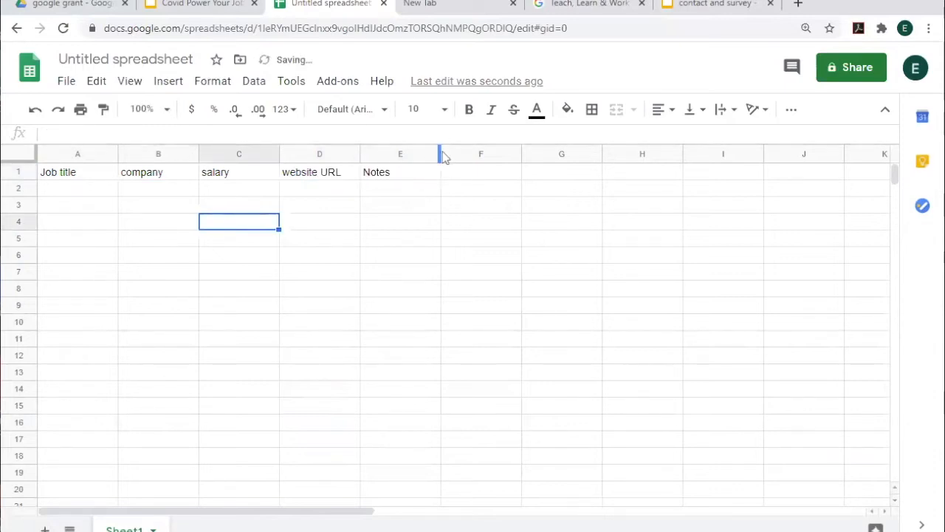
# Widen the Notes, website URL and company columns and narrow the salary column.
pyautogui.moveTo(439, 153); pyautogui.dragTo(637, 167)
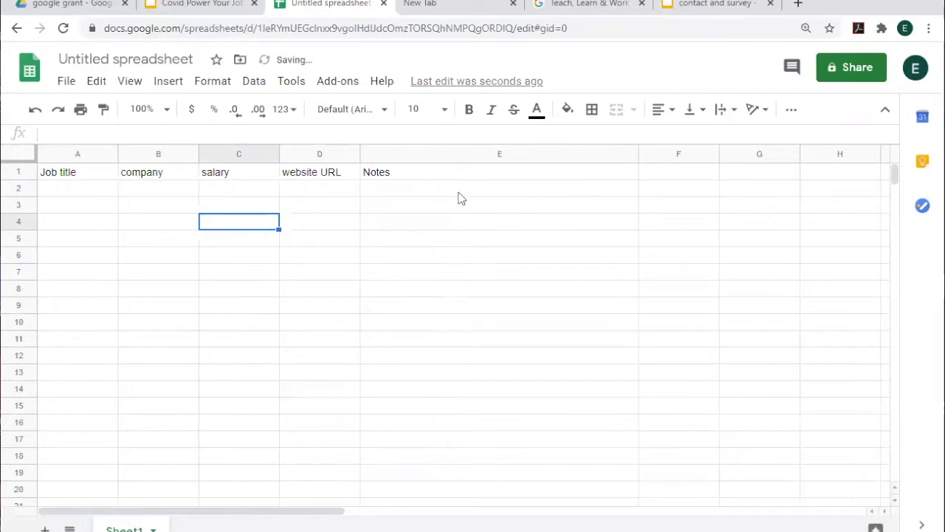
pyautogui.click(431, 191)
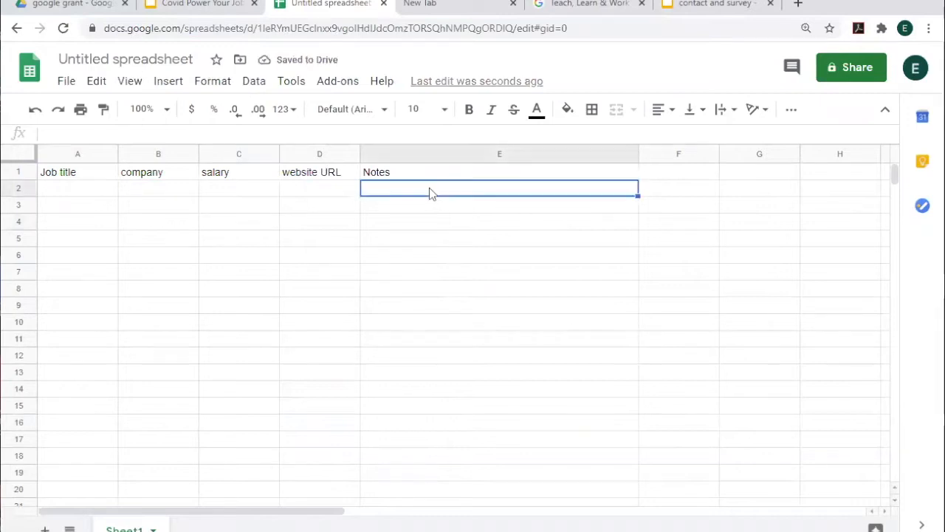
pyautogui.click(321, 192)
pyautogui.moveTo(360, 154); pyautogui.dragTo(401, 150)
pyautogui.click(261, 190)
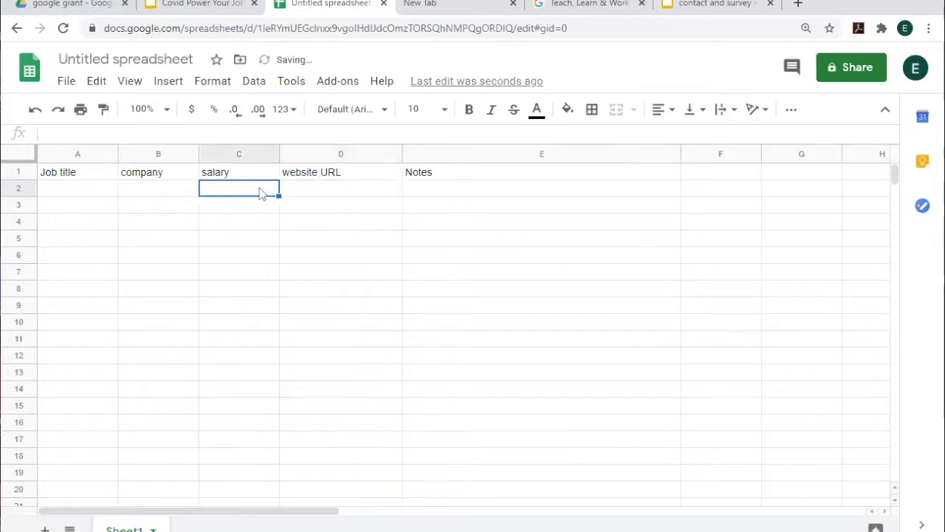
pyautogui.moveTo(277, 155); pyautogui.dragTo(257, 157)
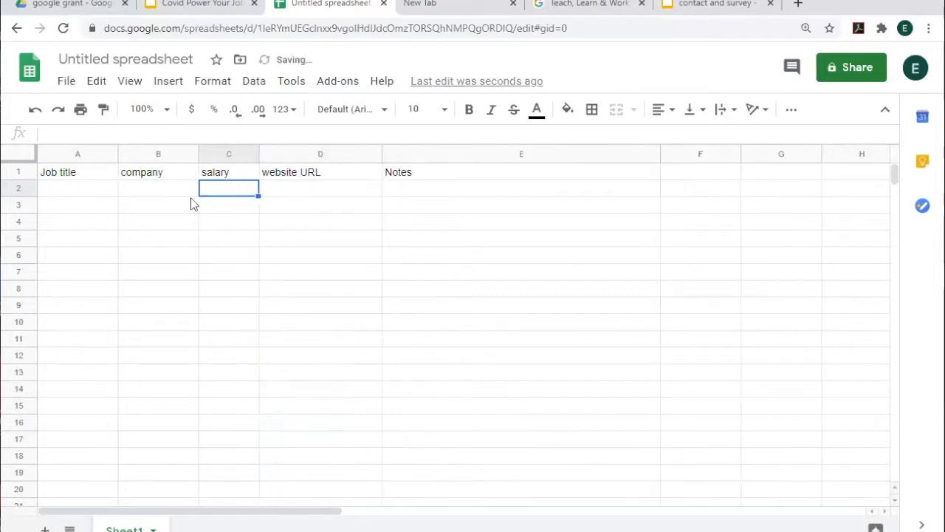
pyautogui.click(164, 187)
pyautogui.moveTo(198, 155); pyautogui.dragTo(229, 155)
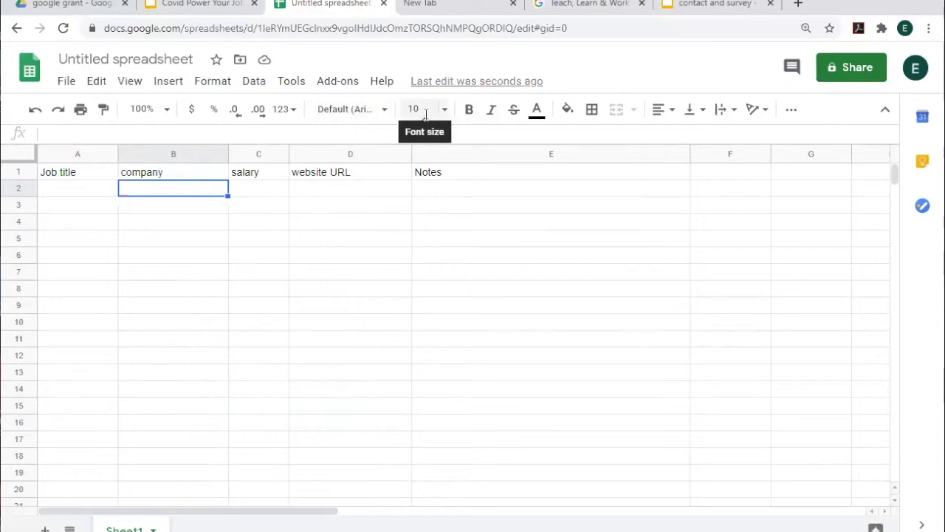
pyautogui.click(539, 110)
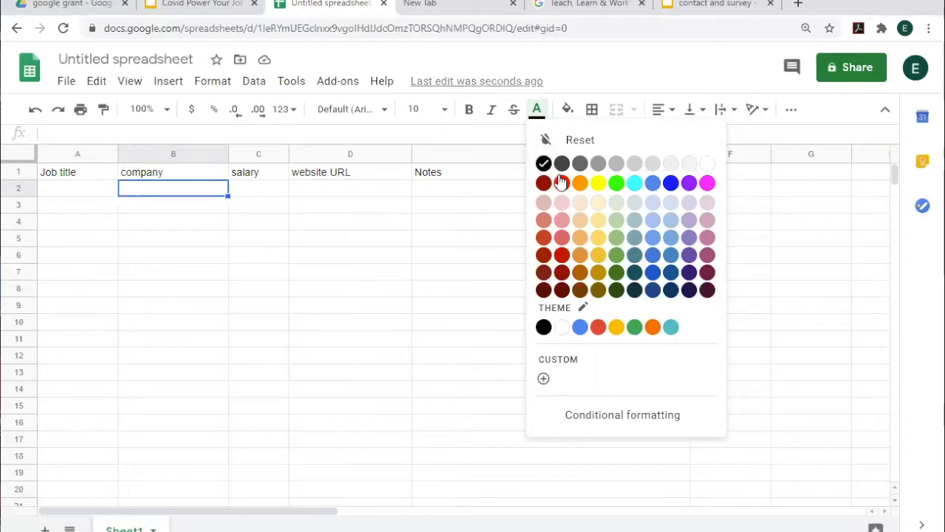
pyautogui.click(537, 111)
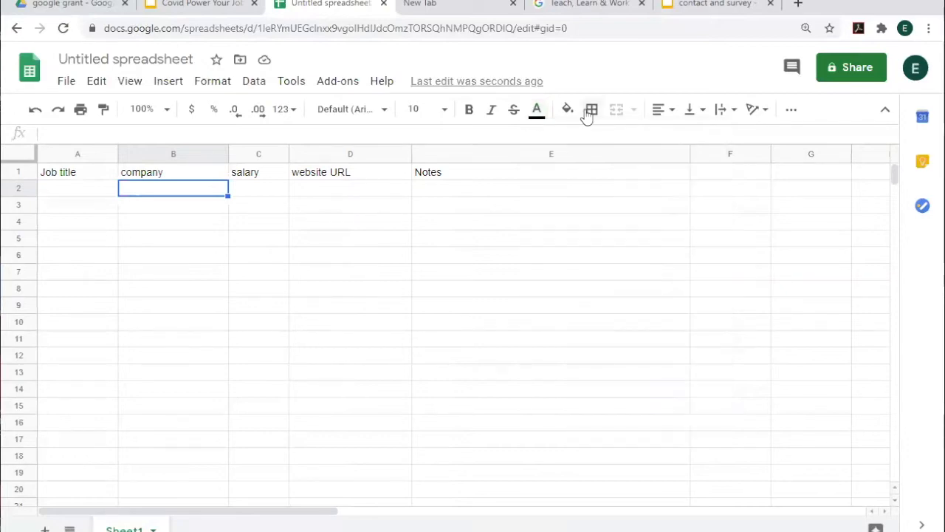
pyautogui.click(569, 112)
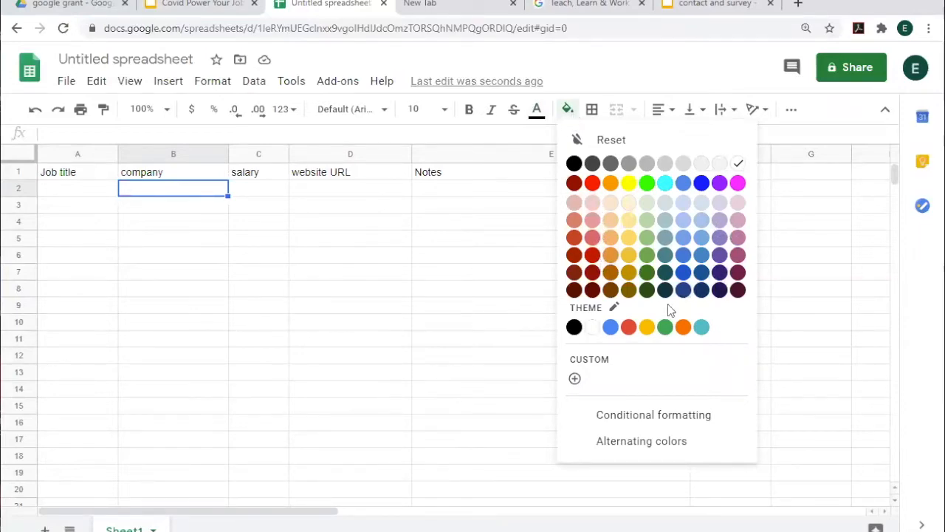
pyautogui.click(575, 380)
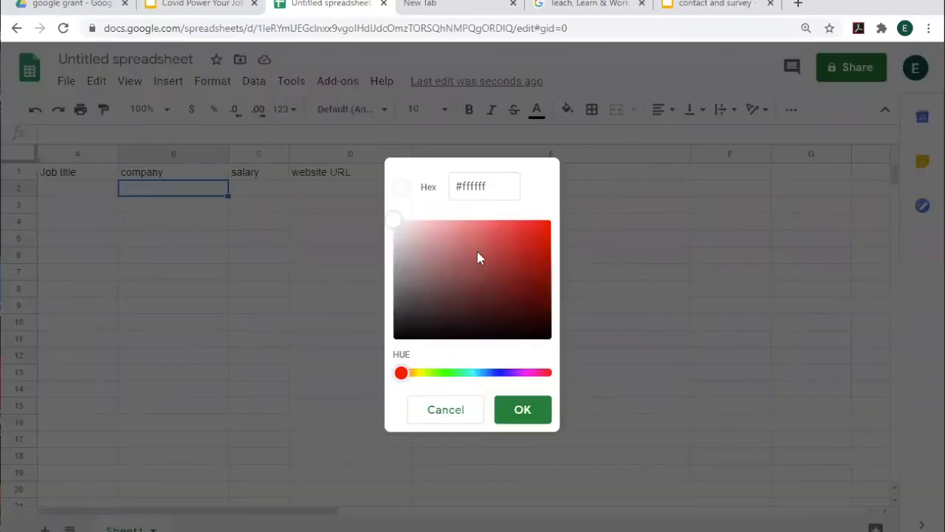
pyautogui.moveTo(399, 373); pyautogui.dragTo(480, 382)
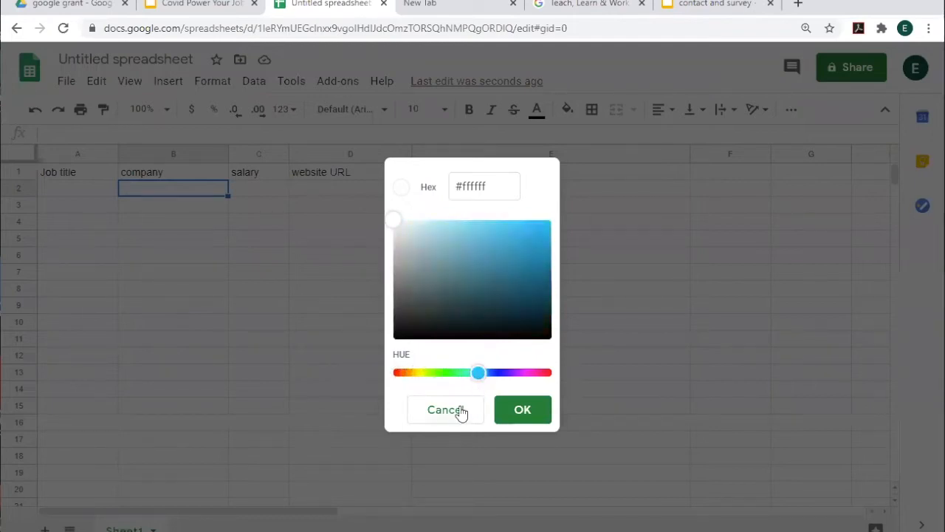
pyautogui.click(460, 410)
pyautogui.click(240, 194)
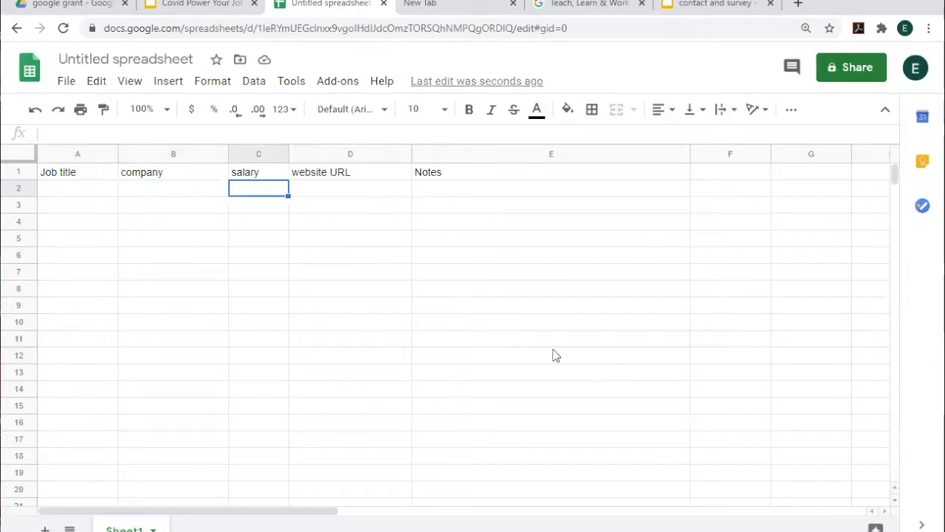
# Insert an empty column between website URL and Notes and narrow it to about half the width of Notes.
pyautogui.click(509, 181)
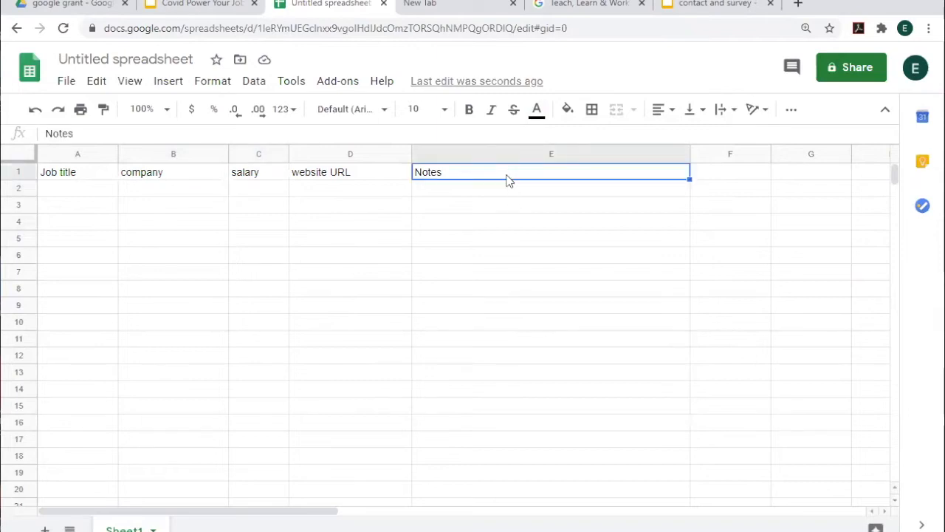
pyautogui.rightClick(508, 181)
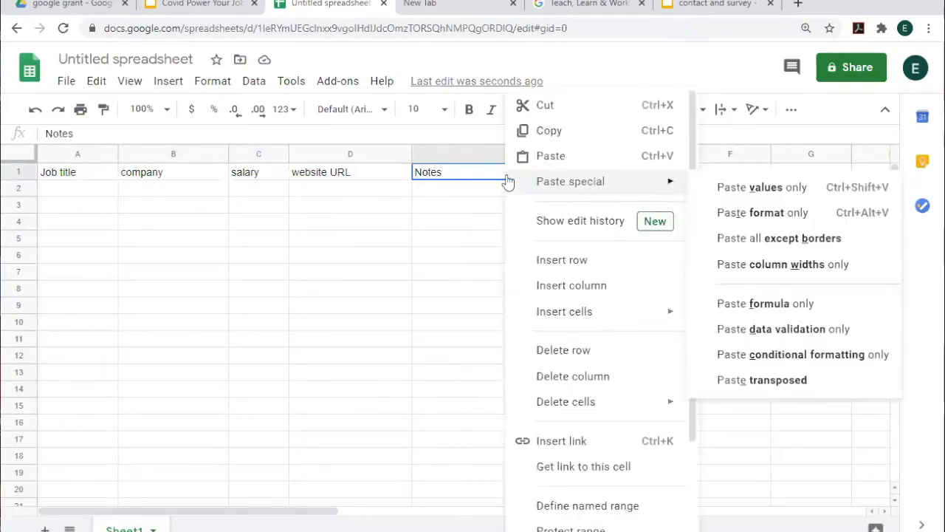
pyautogui.click(561, 287)
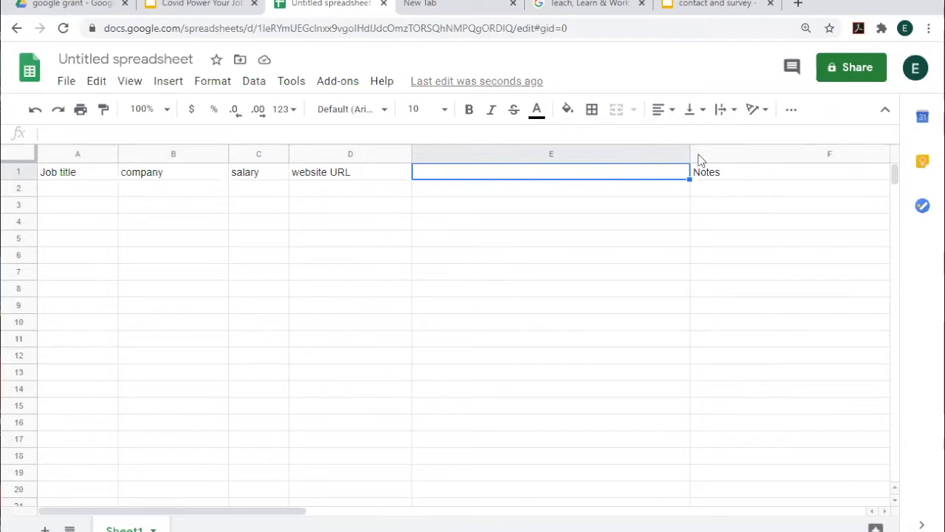
pyautogui.moveTo(688, 154); pyautogui.dragTo(574, 154)
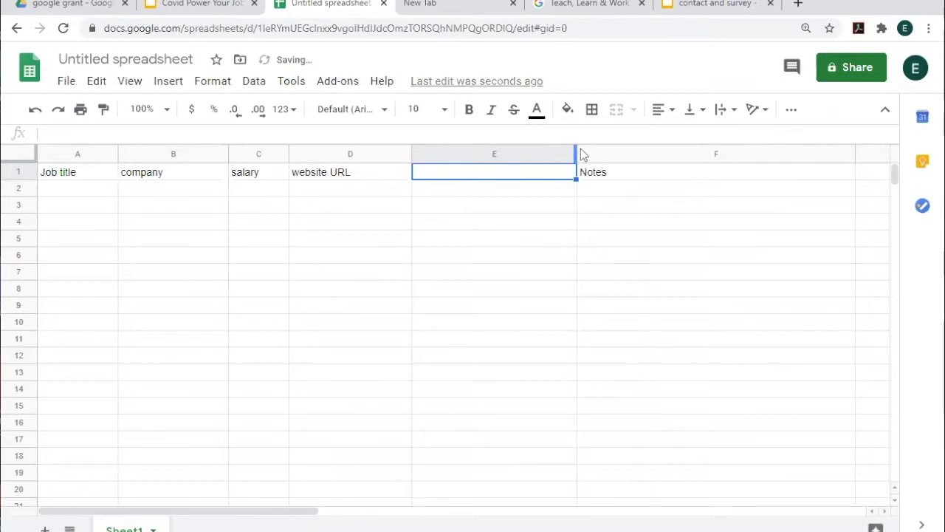
pyautogui.moveTo(574, 155); pyautogui.dragTo(547, 154)
# Enter "Location" as the header of the empty column in cell E1.
pyautogui.click(515, 177)
pyautogui.write('Location')
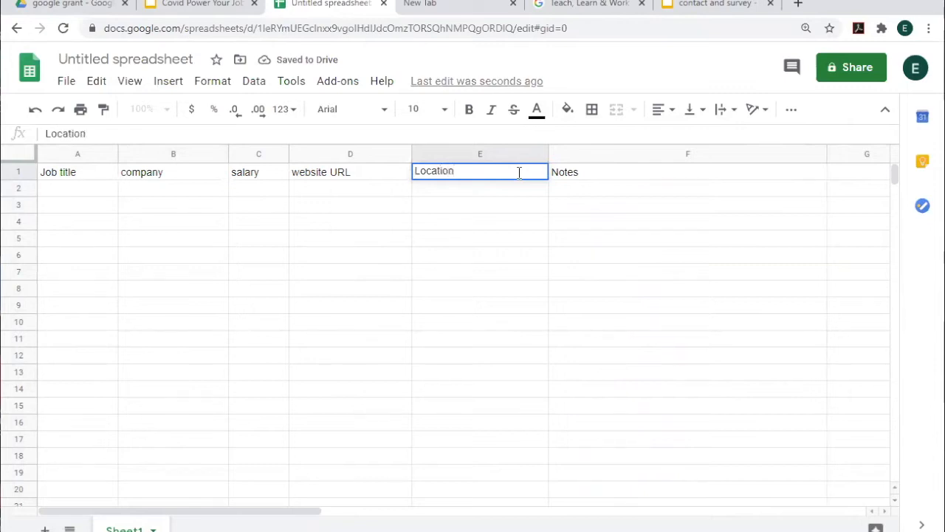
pyautogui.click(475, 191)
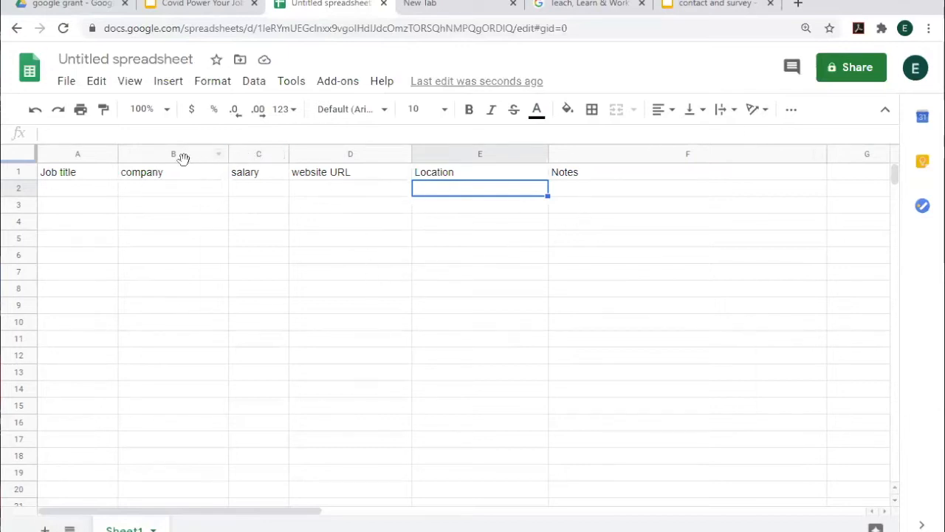
# Insert an empty column between Job title and company.
pyautogui.moveTo(147, 159); pyautogui.dragTo(184, 156)
pyautogui.click(146, 152)
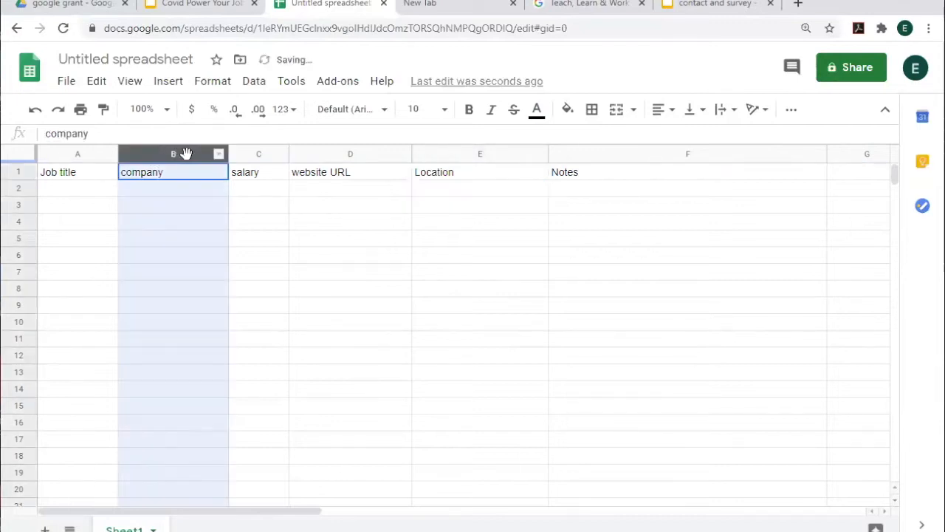
pyautogui.rightClick(155, 157)
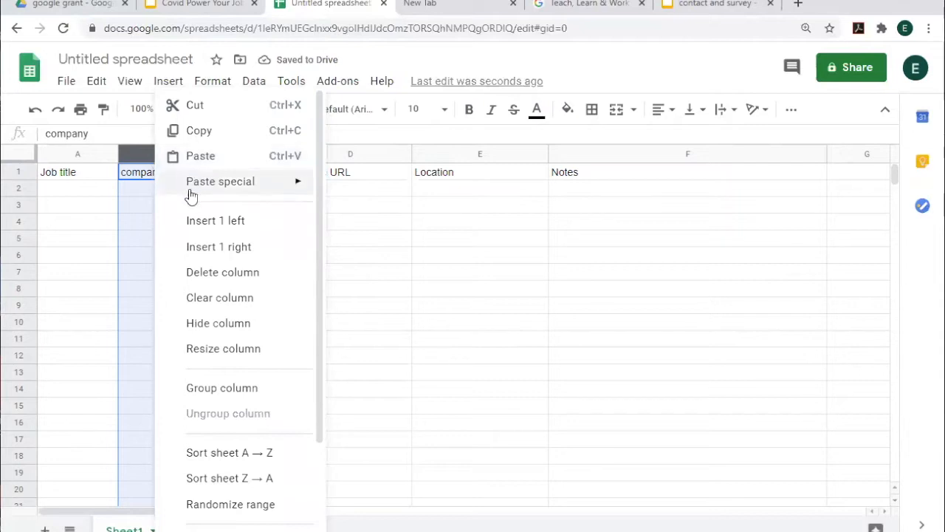
pyautogui.click(191, 221)
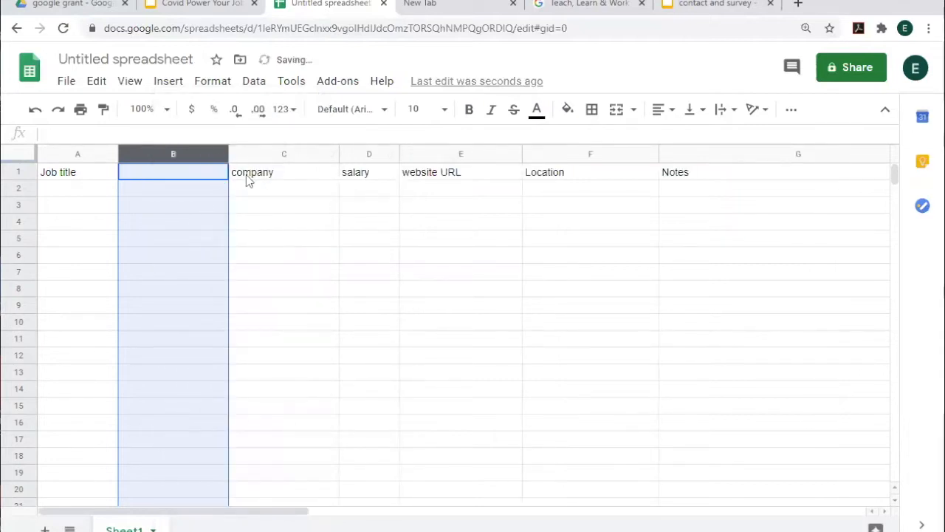
# Move the salary header into cell B1 and delete the emptied column between company and website URL.
pyautogui.click(359, 176)
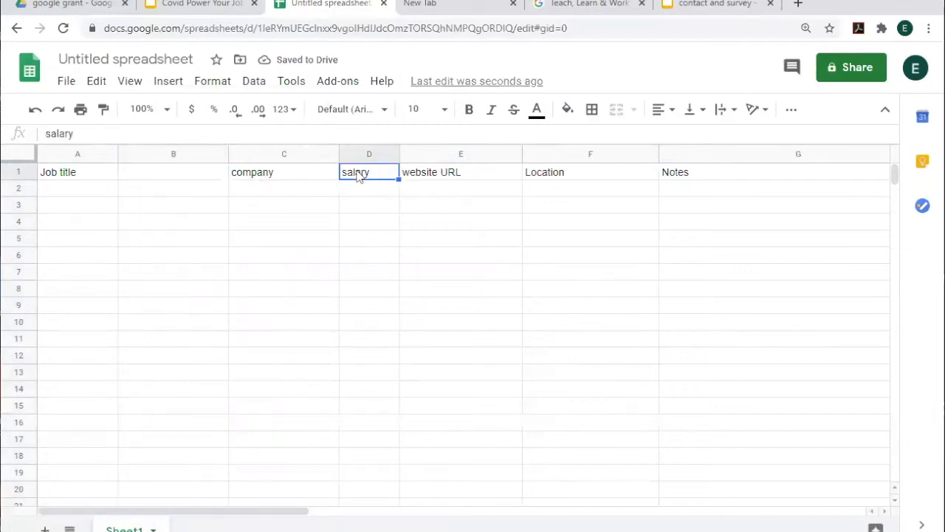
pyautogui.hotkey('ctrl', 'x')
pyautogui.click(203, 179)
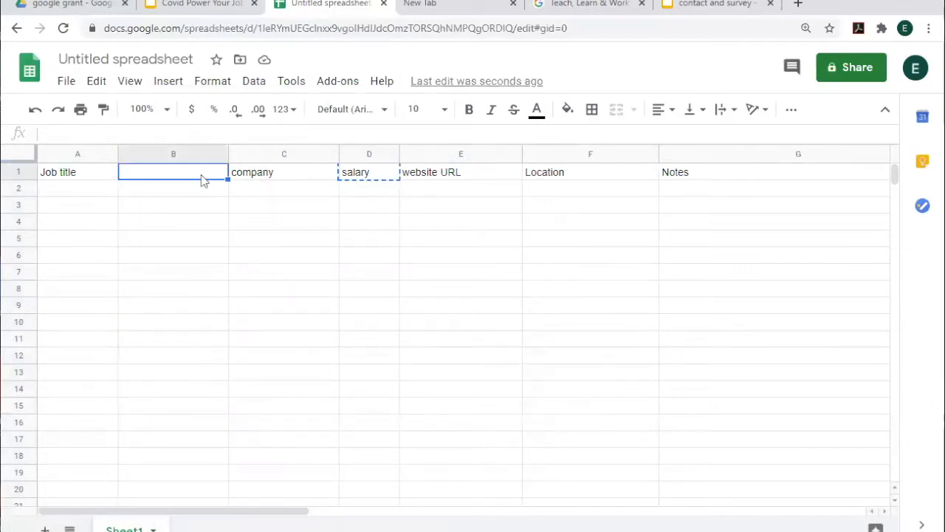
pyautogui.hotkey('ctrl', 'v')
pyautogui.rightClick(357, 157)
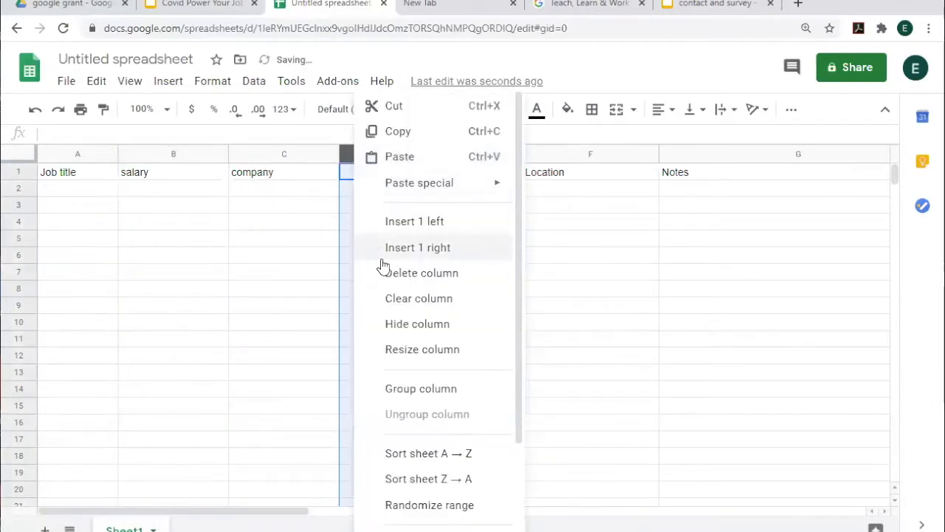
pyautogui.click(414, 272)
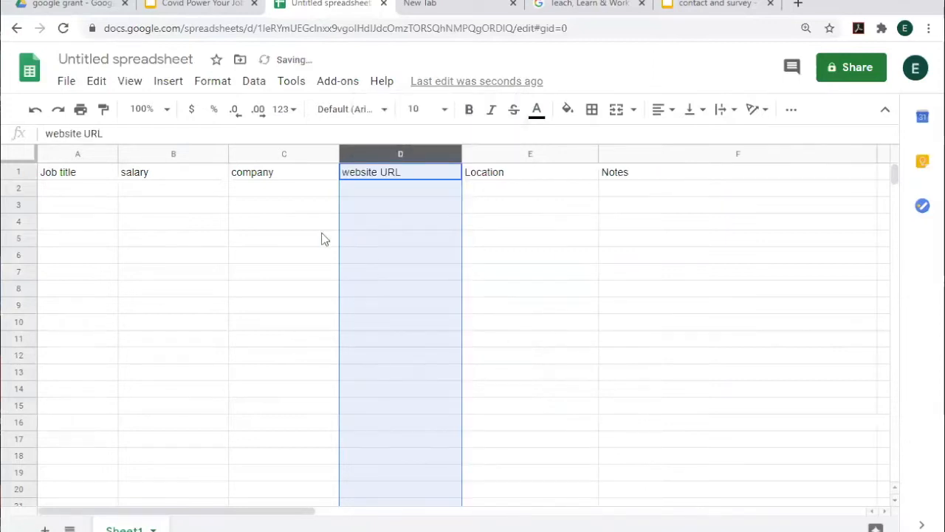
pyautogui.click(301, 238)
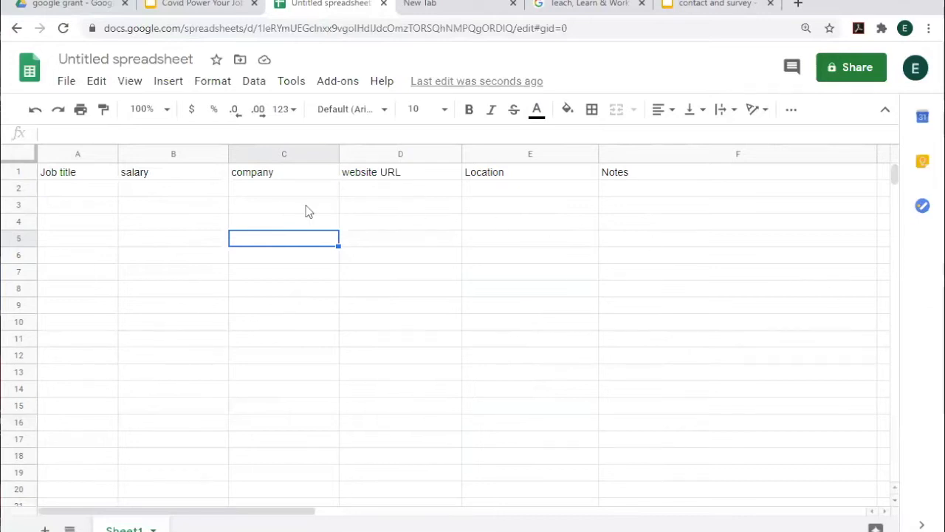
# Make the header row bold and fill it with light cyan.
pyautogui.click(15, 172)
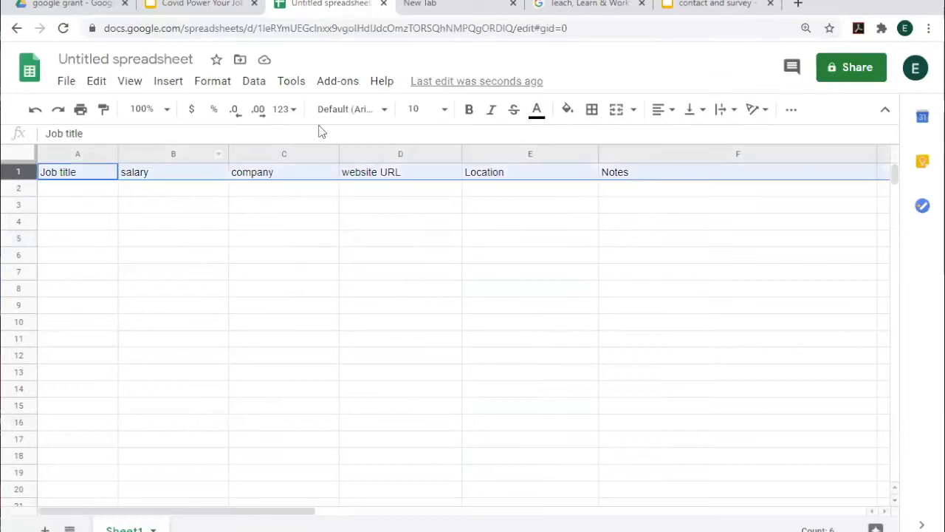
pyautogui.click(466, 110)
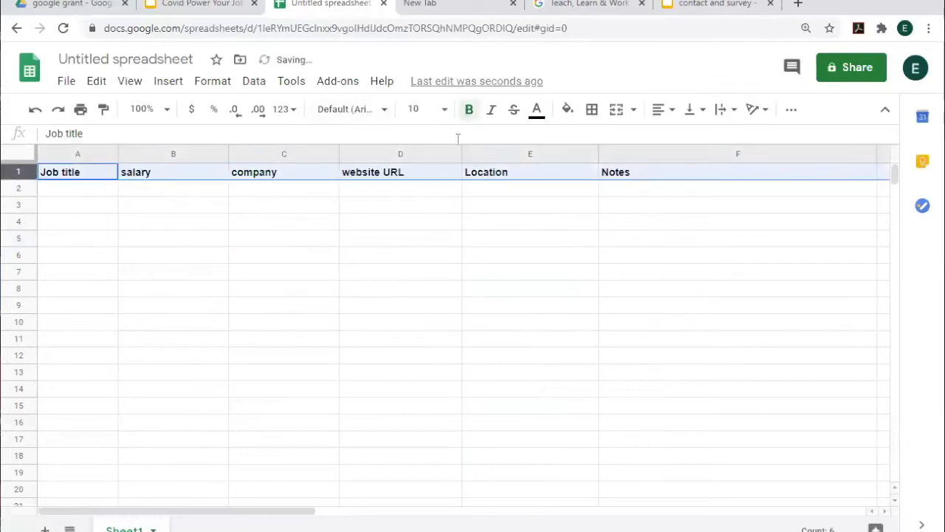
pyautogui.click(567, 109)
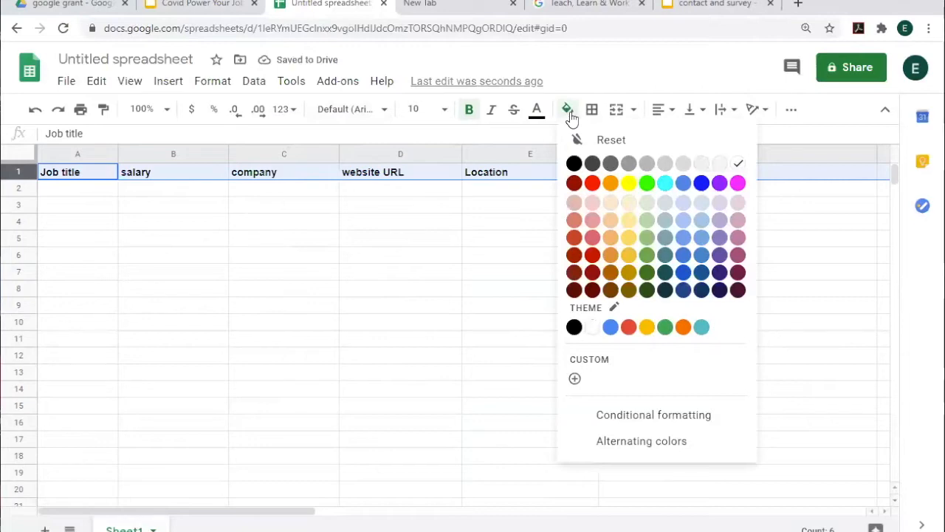
pyautogui.click(665, 201)
pyautogui.click(619, 273)
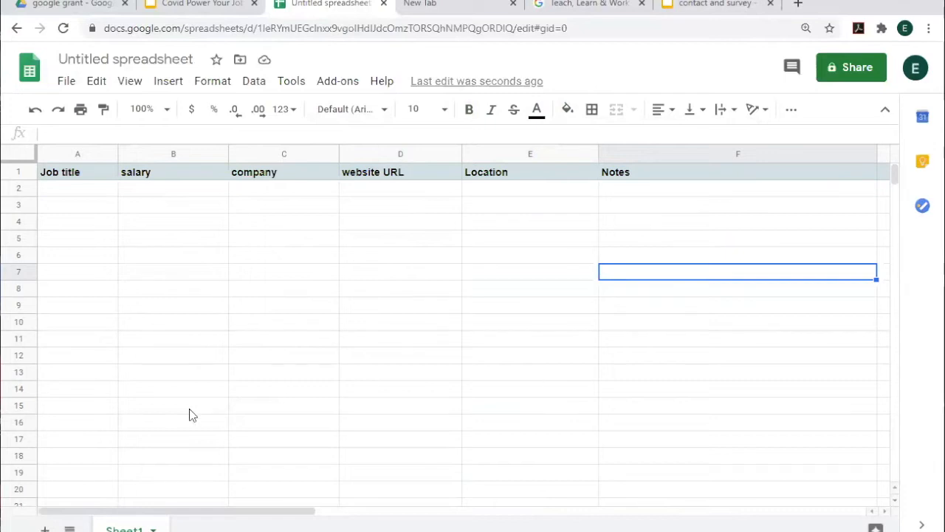
# Add a second sheet to the spreadsheet and rename Sheet1 as "to apply".
pyautogui.click(62, 189)
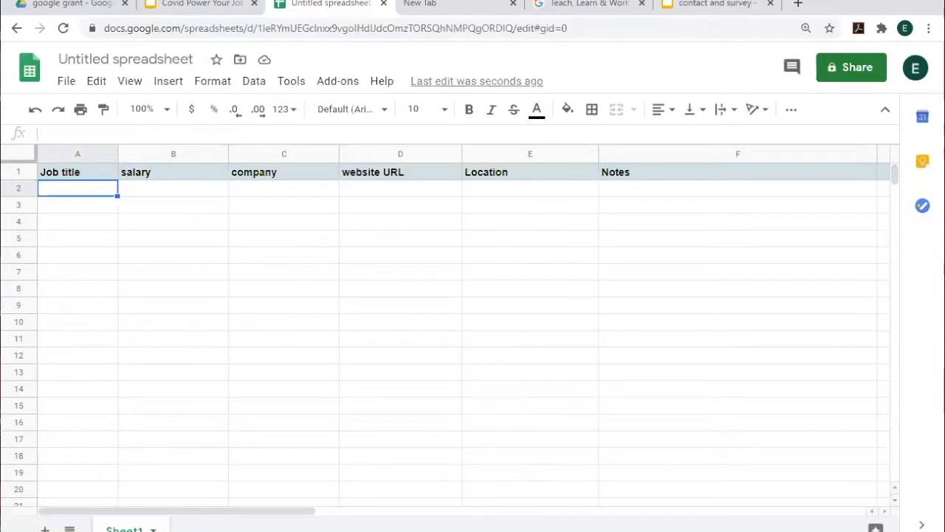
pyautogui.click(44, 528)
pyautogui.click(124, 529)
pyautogui.rightClick(125, 528)
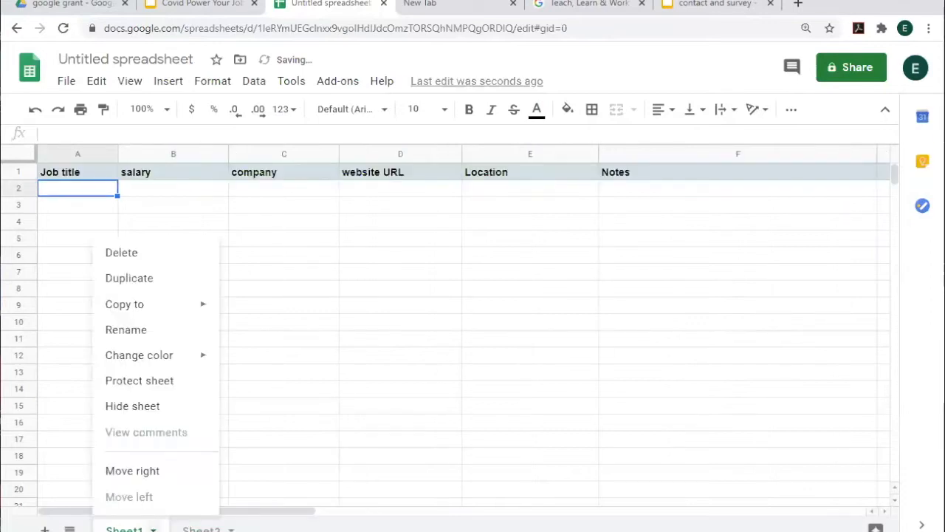
pyautogui.click(153, 334)
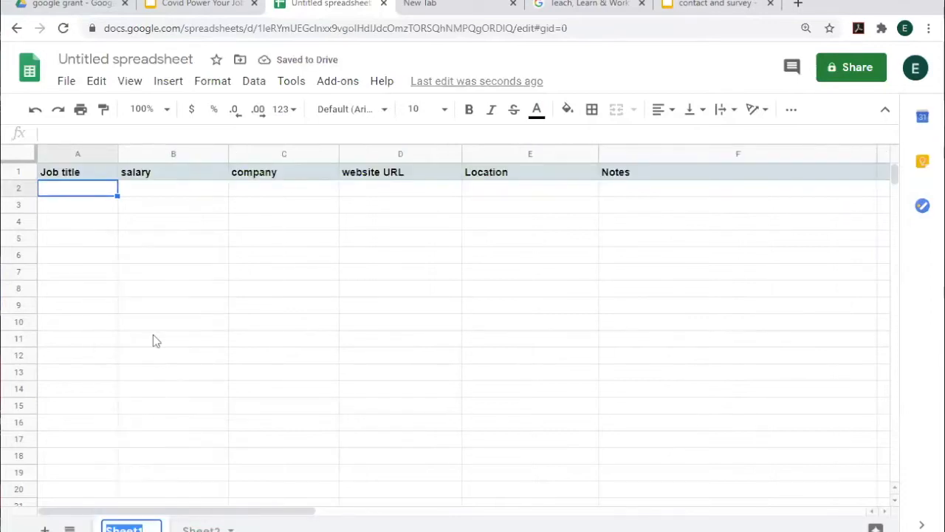
pyautogui.write('to apply')
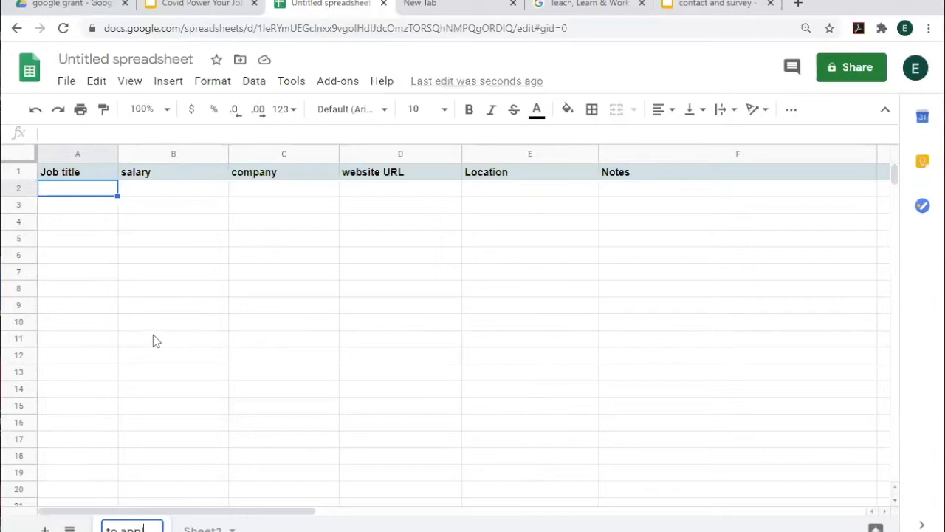
pyautogui.click(321, 428)
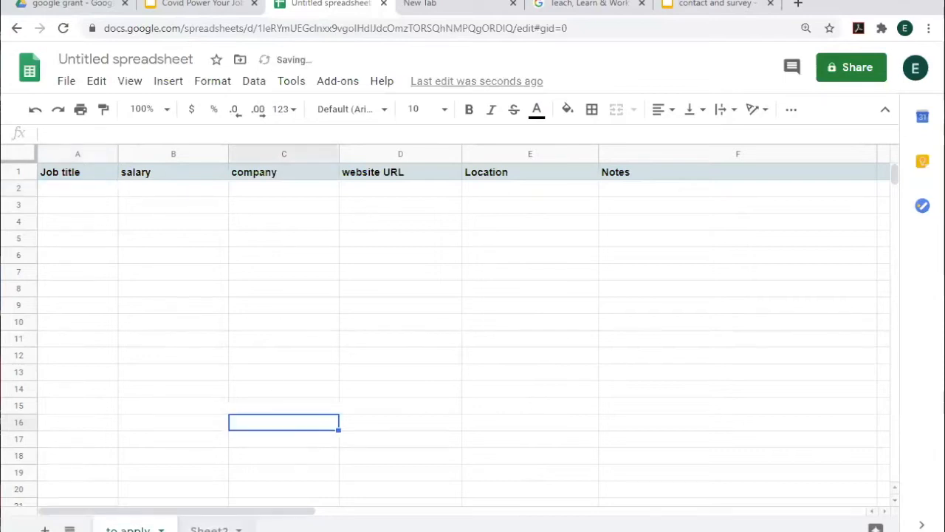
# Rename Sheet2 as "applied for".
pyautogui.click(237, 529)
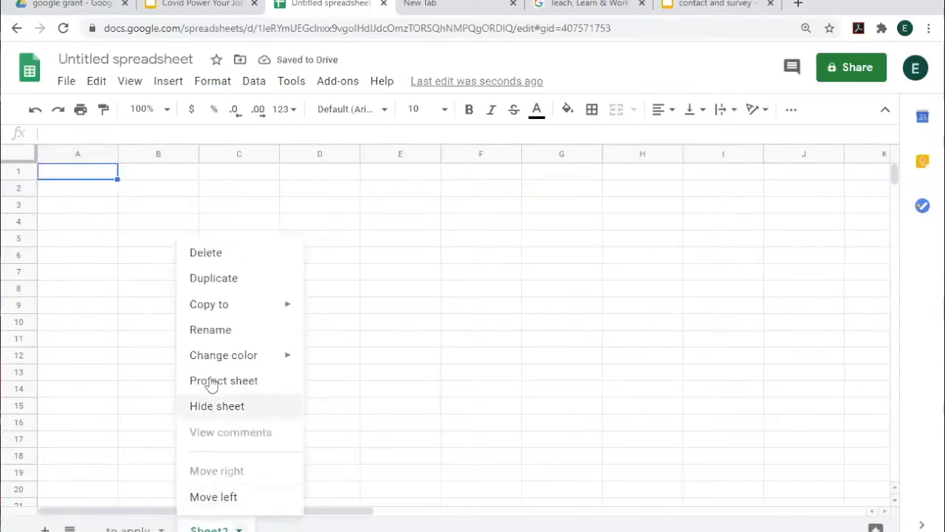
pyautogui.click(210, 333)
pyautogui.write('applied for')
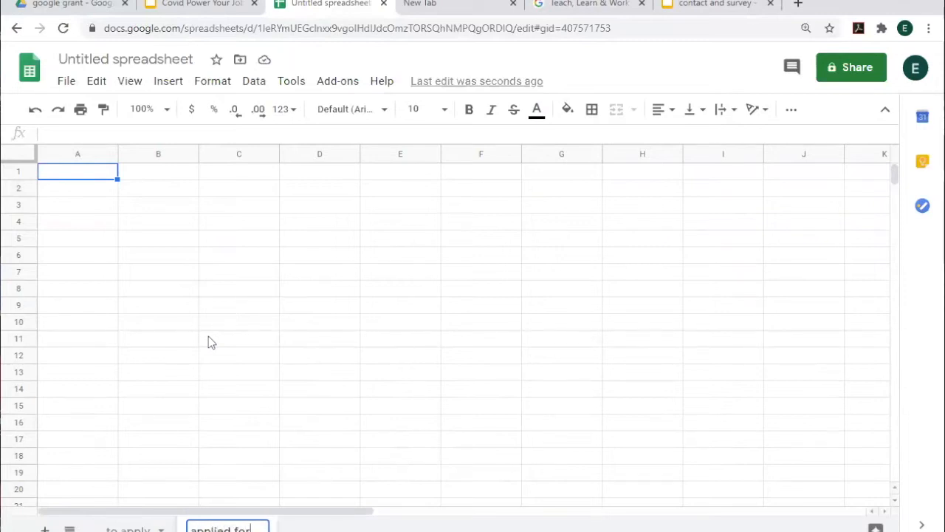
pyautogui.click(208, 339)
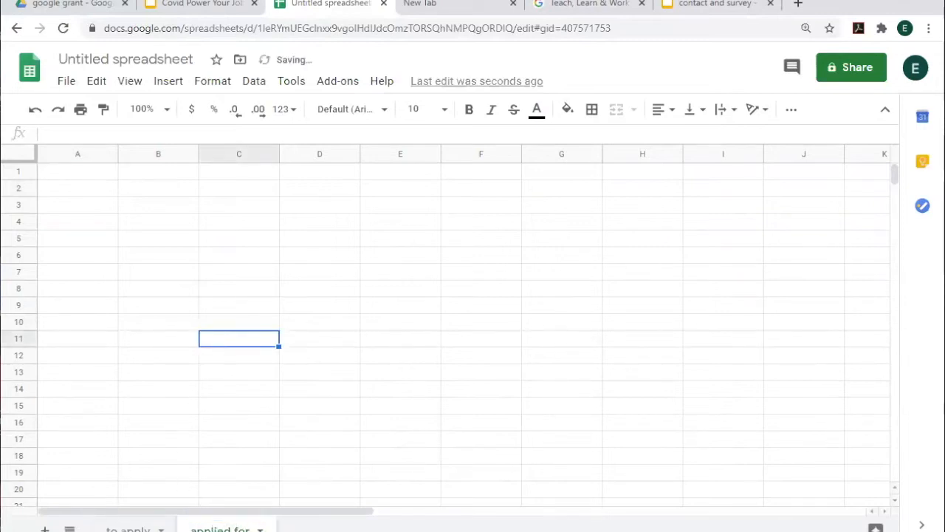
# Return to the "to apply" sheet and switch to the Google Slides presentation "Covid Power Your Job Search with Google Tools".
pyautogui.click(128, 529)
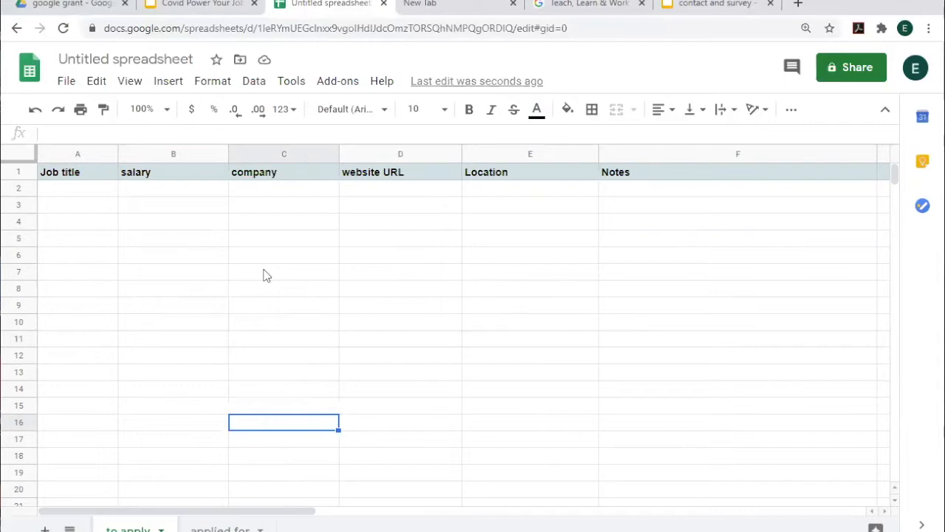
pyautogui.click(211, 6)
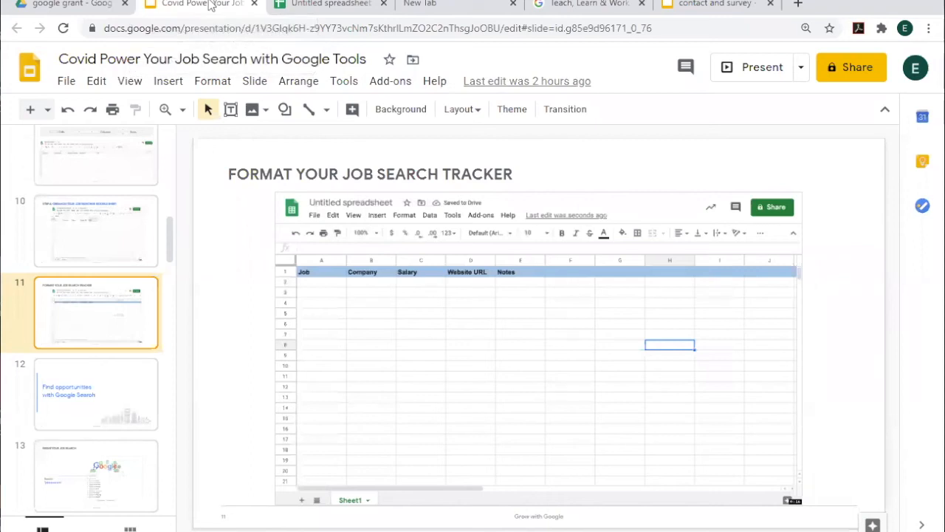